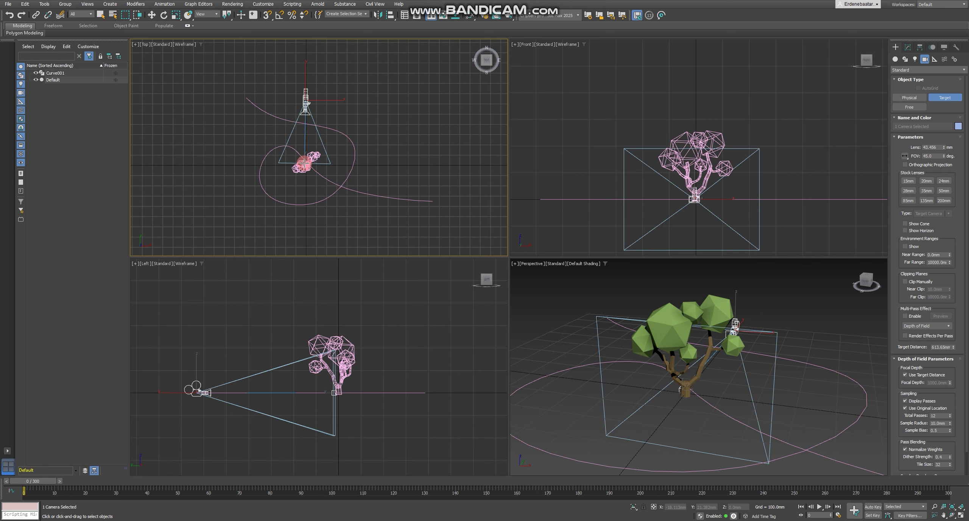
Place a target camera in the Top view behind the tree, aimed at the tree, and end camera creation.
drag(304, 163, 305, 162)
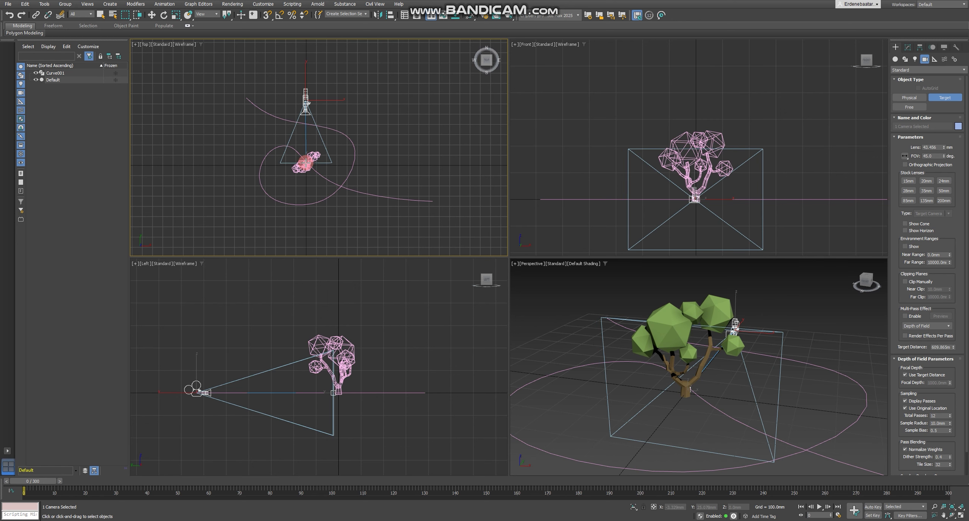
drag(306, 163, 305, 163)
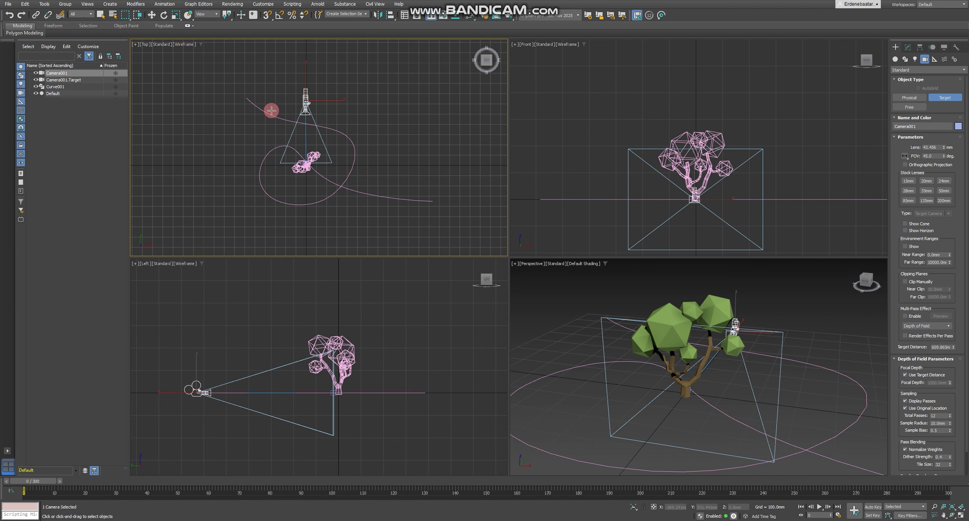
right_click(358, 110)
click(367, 109)
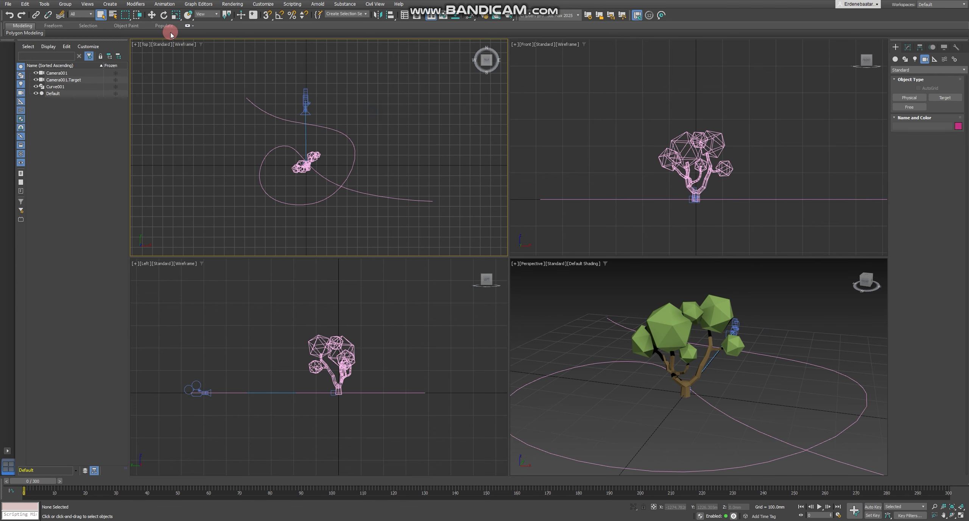
click(165, 5)
click(196, 46)
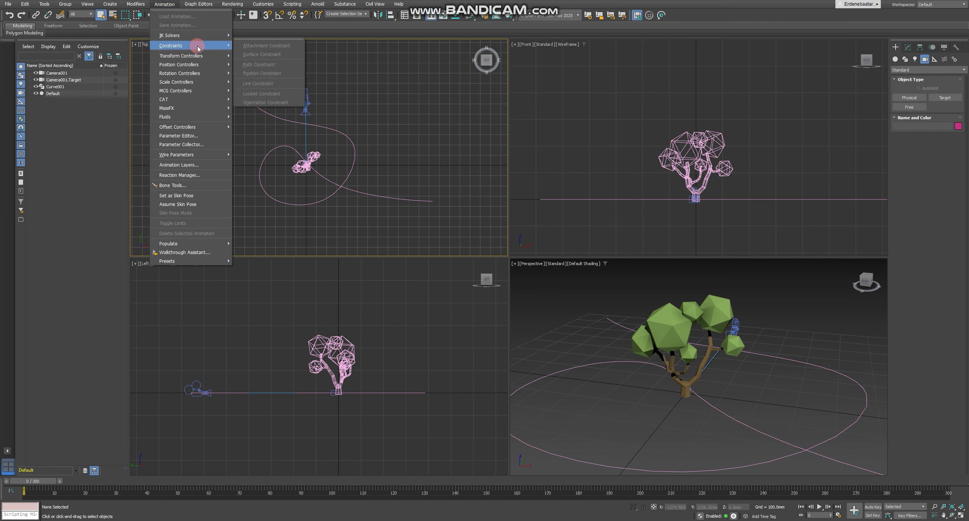
click(396, 92)
Attach Camera001 to the curved line with a Path Constraint.
click(306, 99)
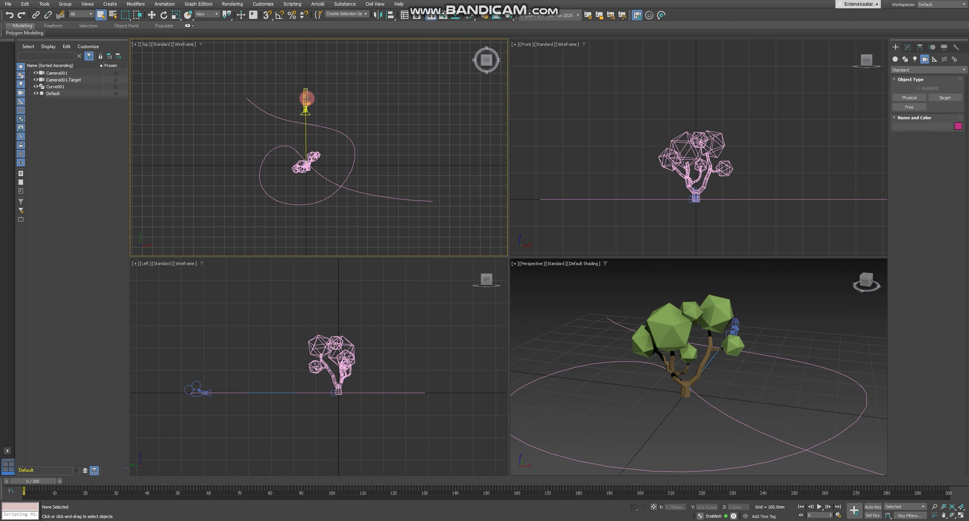
click(171, 7)
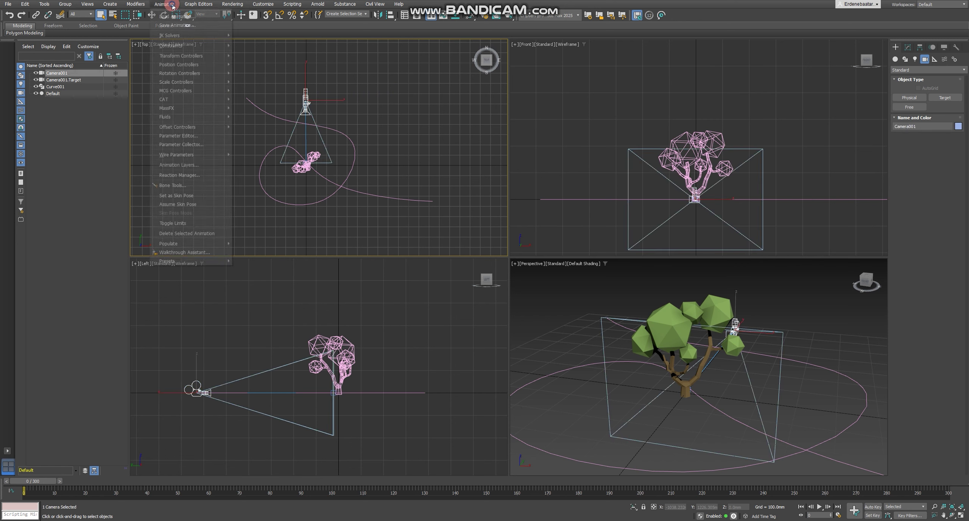
click(189, 45)
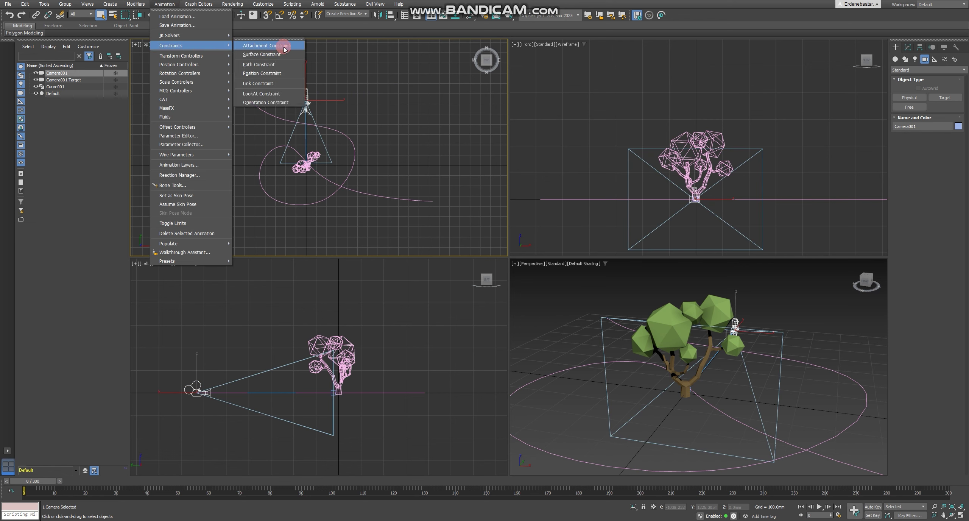
click(275, 65)
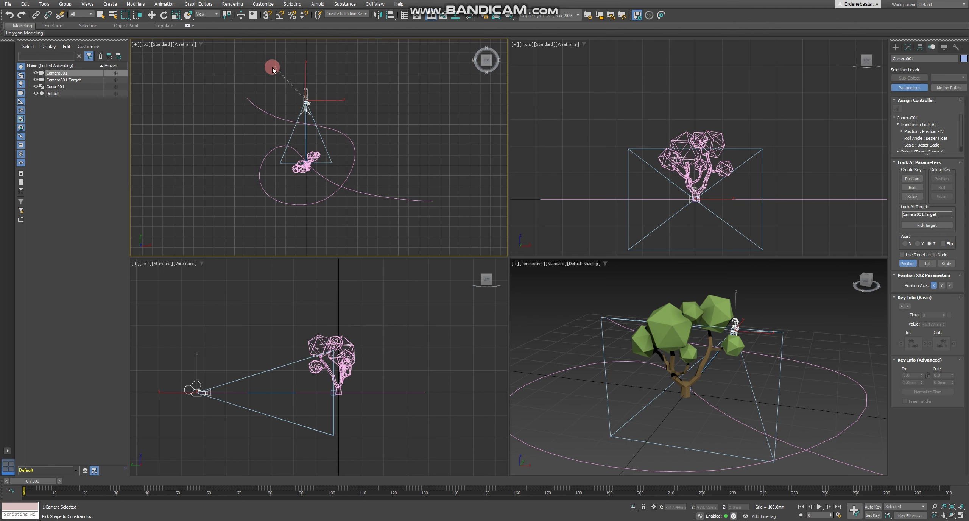
click(252, 101)
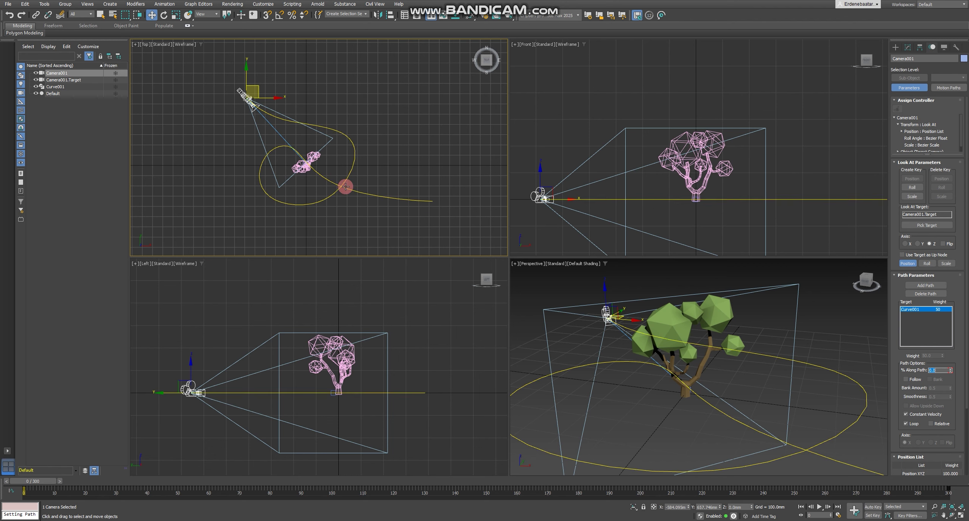
Play the animation in the Perspective view to check the camera's travel along the path, and return to frame 0.
scroll(688, 385, down, 5)
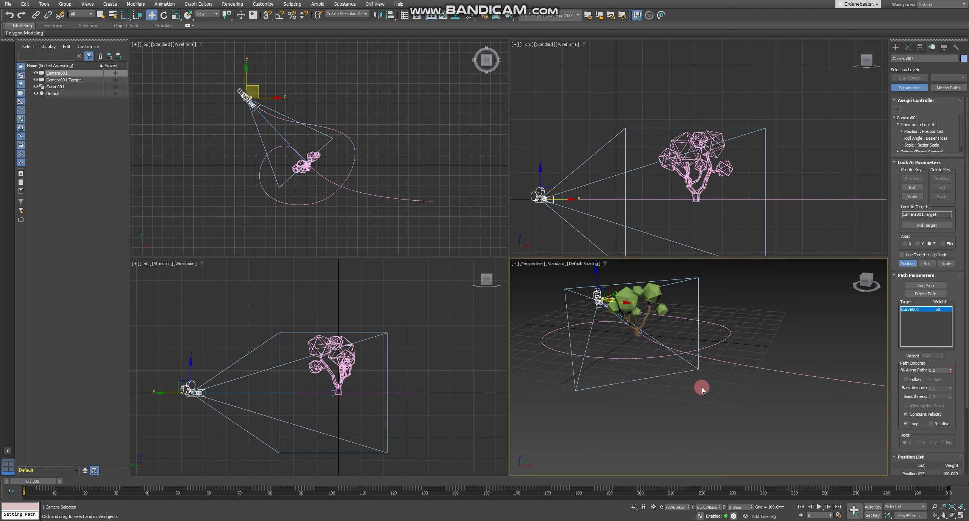
middle_drag(701, 387, 739, 415)
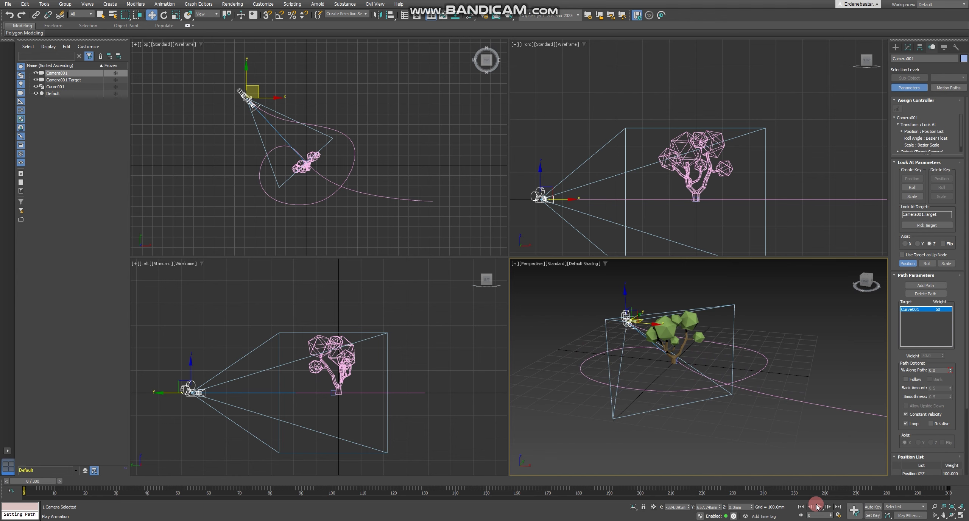
click(817, 507)
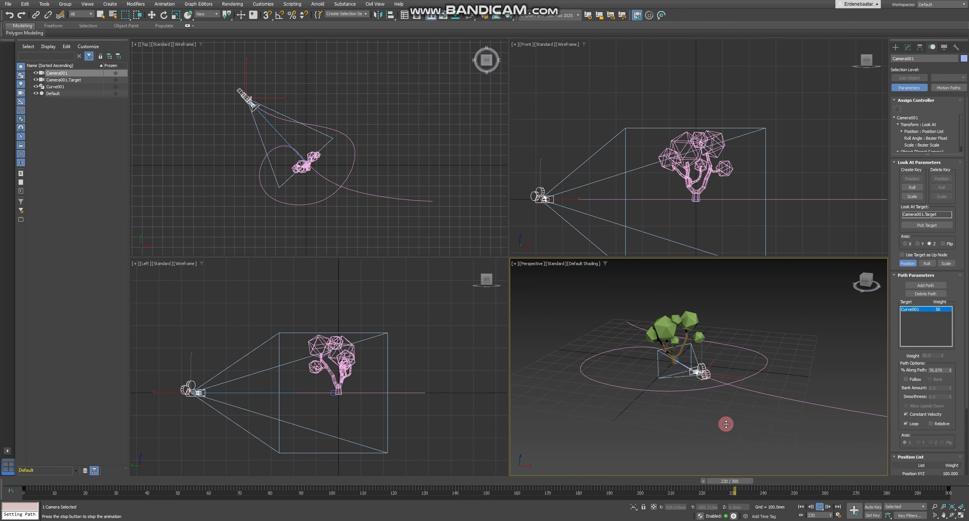
click(818, 507)
drag(66, 484, 12, 482)
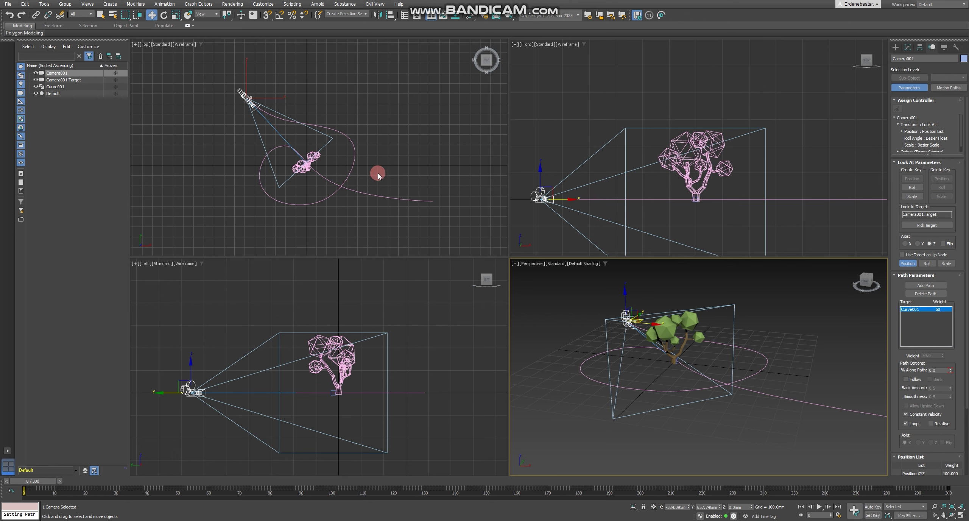
Switch the Front viewport to the Camera001 view and pan the camera to frame the whole tree.
middle_drag(689, 364, 695, 347)
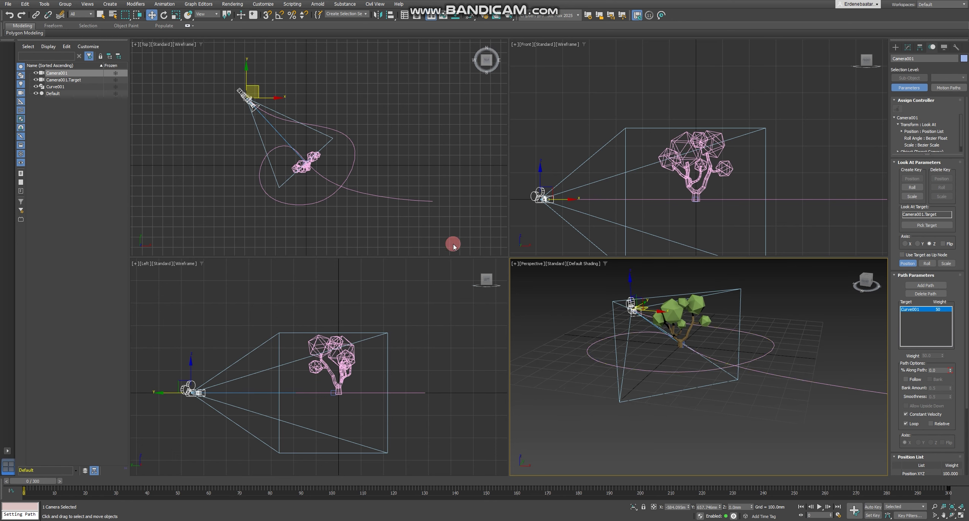
middle_drag(698, 132, 683, 88)
click(525, 47)
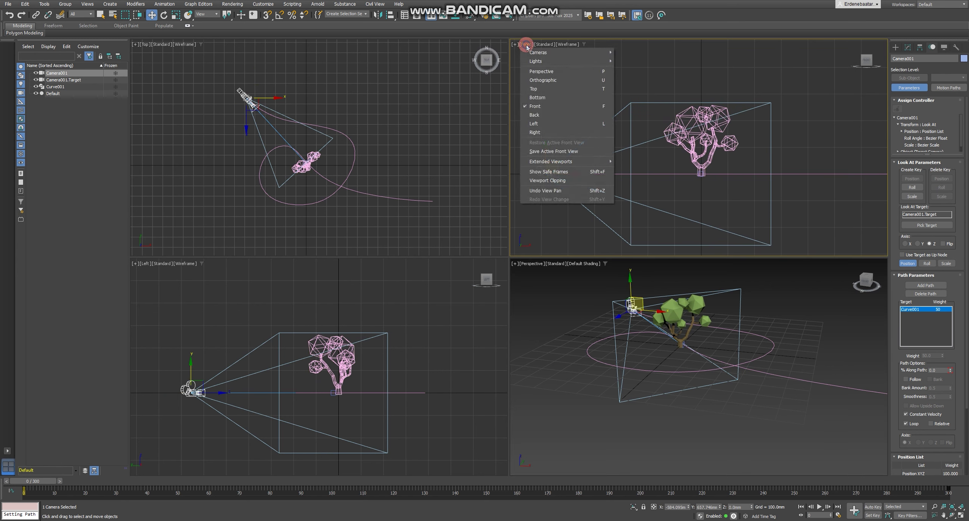
mouse_move(605, 53)
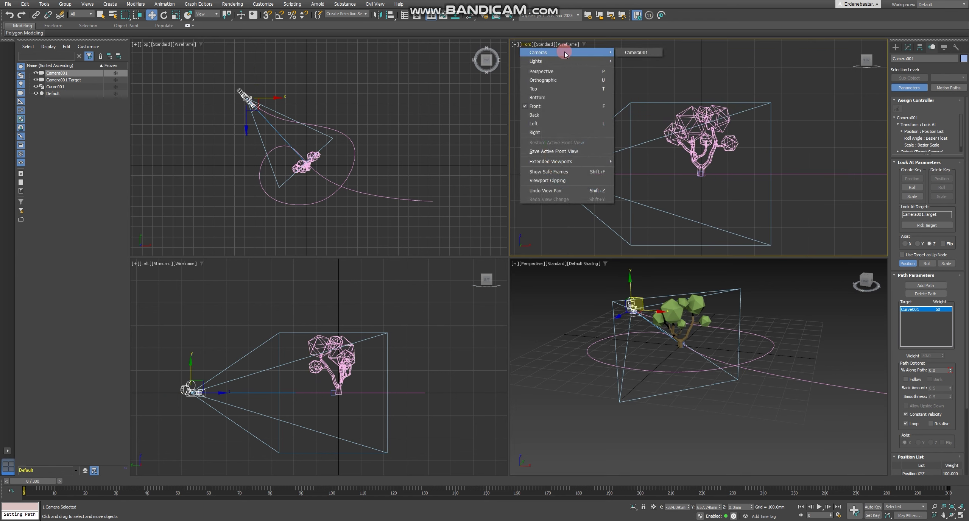
click(636, 53)
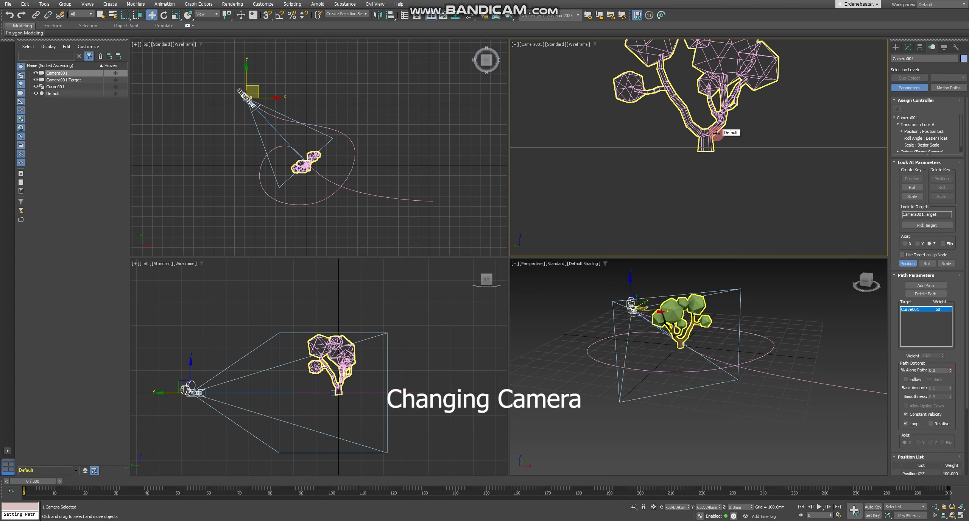
middle_drag(700, 103, 689, 162)
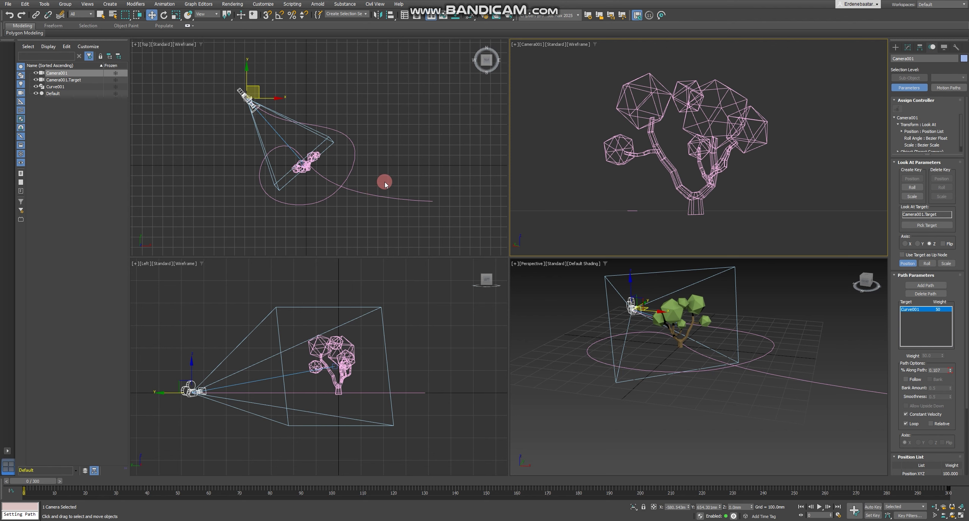
Edit the path curve at Curve CV level and raise its starting control vertex to a height of about 738 mm.
click(366, 188)
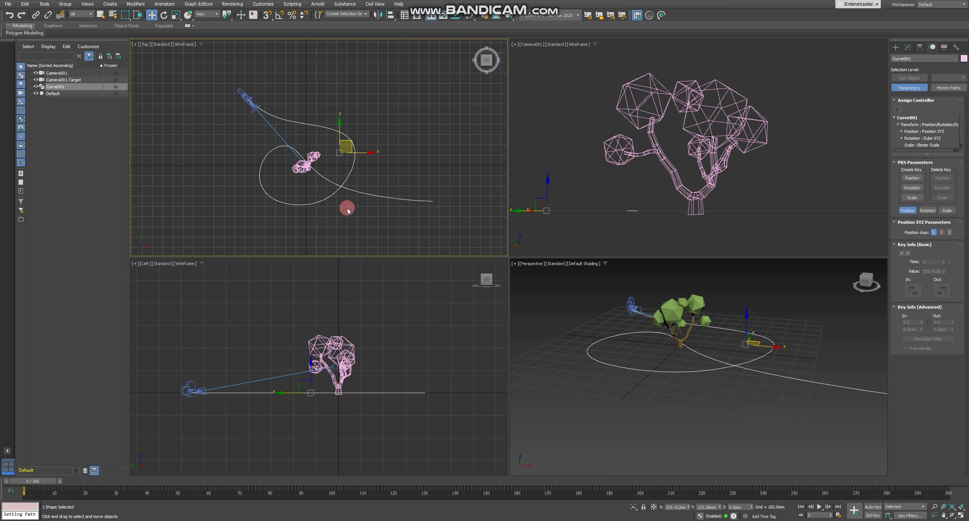
click(907, 46)
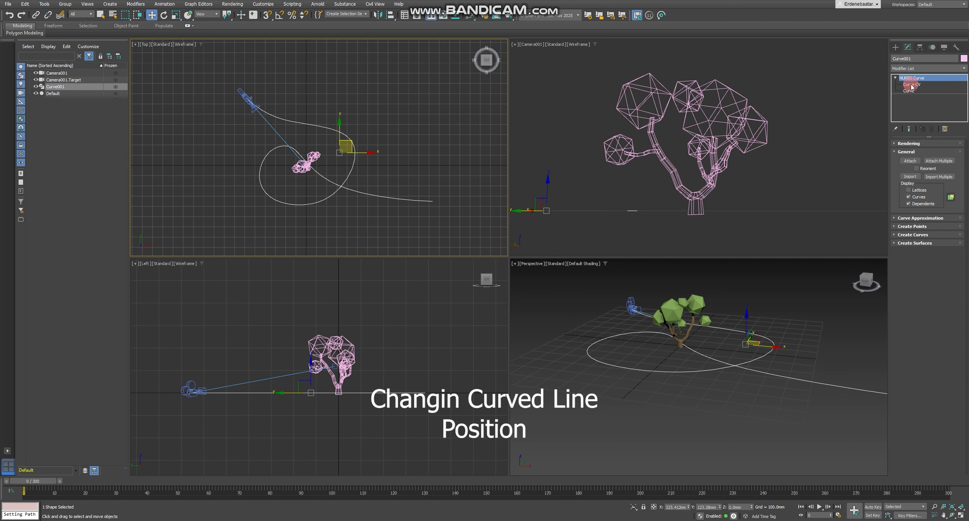
click(911, 85)
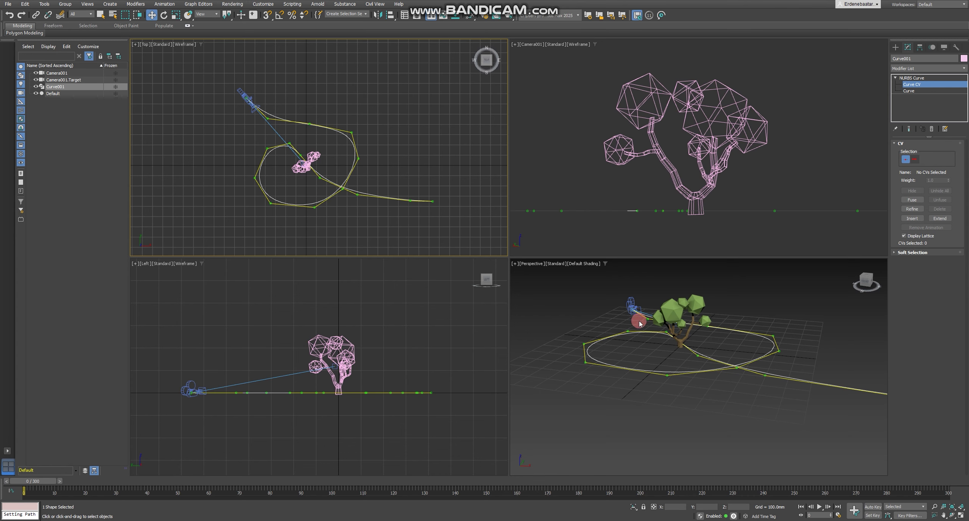
alt+middle_drag(720, 335, 659, 347)
drag(797, 355, 816, 206)
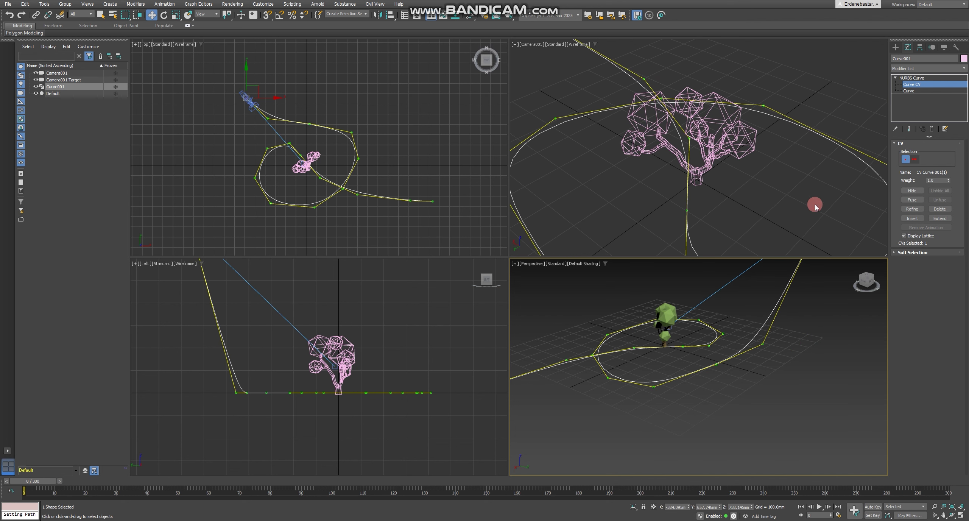
Raise the curve's second control vertex to about 263 mm and shift it sideways, also lifting a vertex on the loop.
drag(710, 375, 764, 270)
drag(706, 372, 715, 295)
middle_drag(766, 313, 733, 358)
click(734, 358)
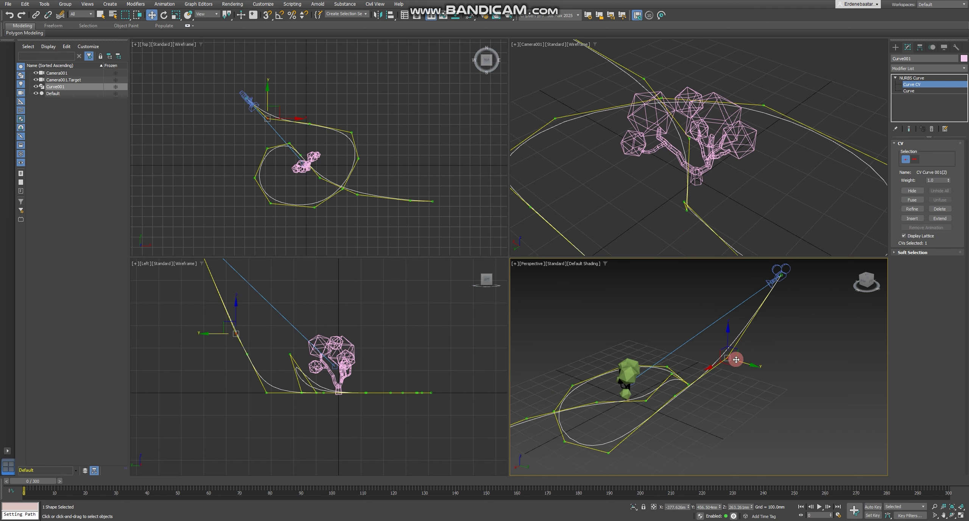
drag(731, 361, 755, 349)
Raise the fifth control vertex, where the curve bends into the loop around the tree.
click(564, 441)
drag(562, 419, 560, 396)
alt+middle_drag(601, 388, 646, 374)
scroll(643, 377, down, 3)
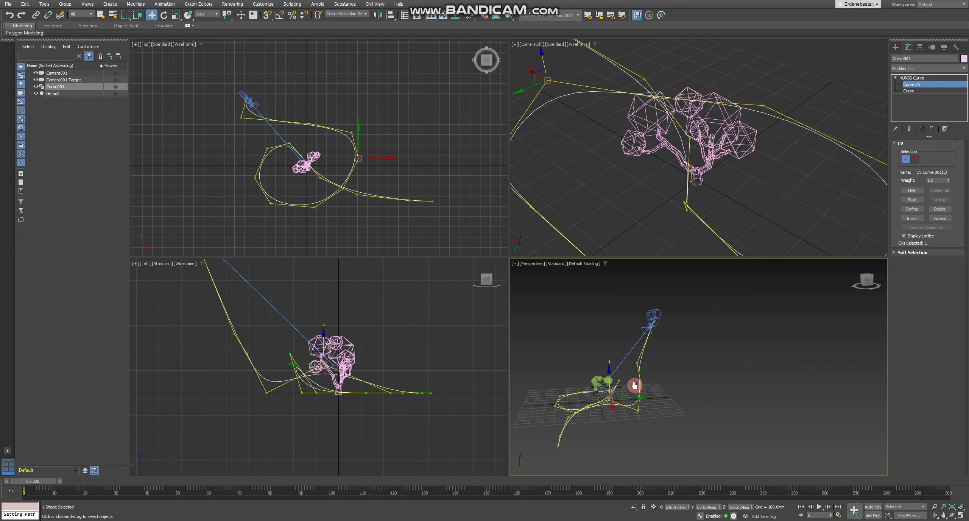
Lower the lifted vertex on the inner loop and move two vertices at the loop's outer side farther from the tree.
alt+middle_drag(584, 409, 614, 404)
click(614, 402)
drag(616, 363, 617, 386)
mouse_move(596, 423)
mouse_down()
mouse_move(583, 436)
mouse_move(603, 428)
mouse_move(593, 427)
mouse_up()
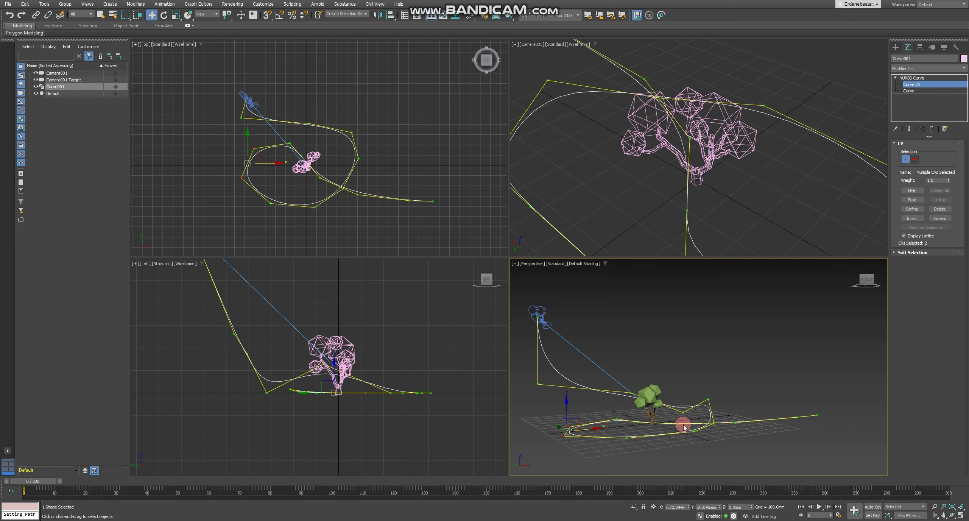
Raise the control vertices at the curve's far end so it sweeps upward, with the end vertex at about 263 mm.
scroll(684, 424, up, 3)
middle_drag(695, 422, 649, 416)
drag(736, 437, 720, 375)
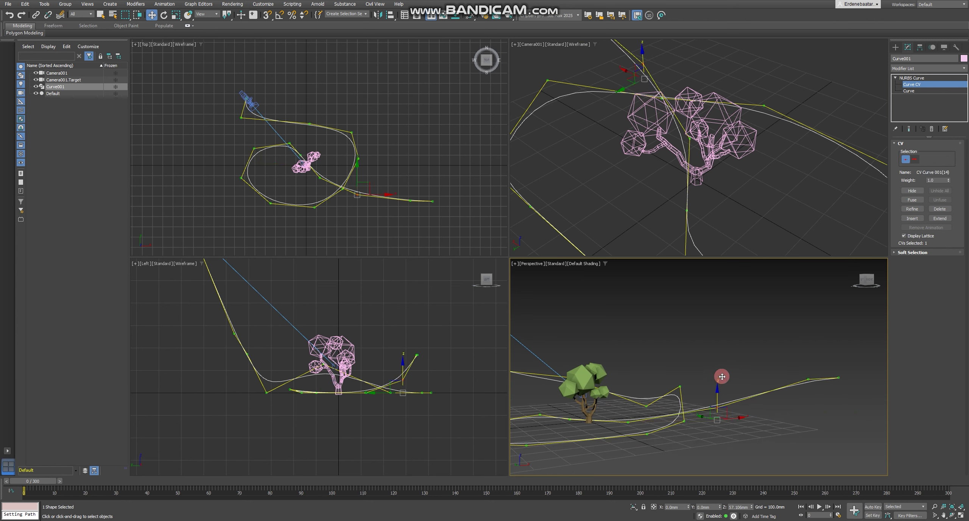
drag(823, 400, 838, 331)
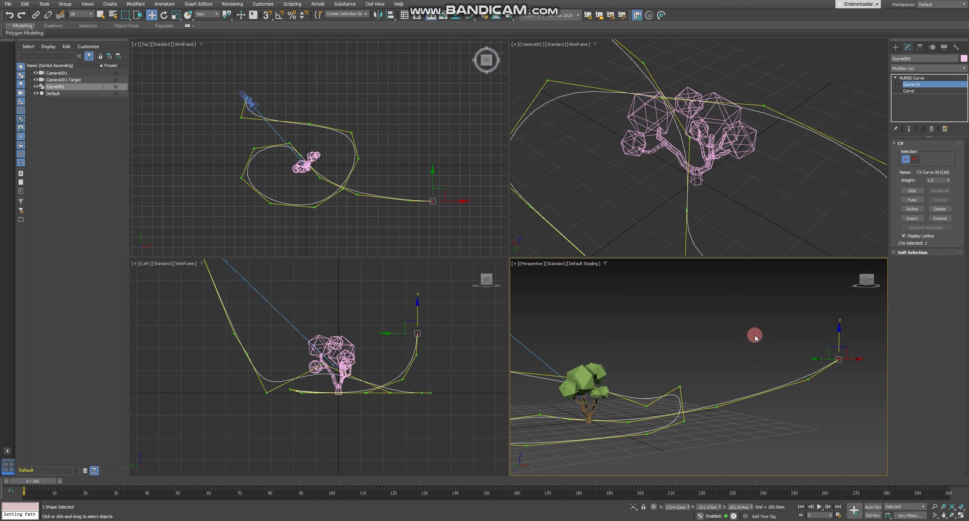
Play the animation through the Camera001 view to check the reshaped camera path.
click(740, 336)
scroll(643, 355, down, 3)
middle_drag(643, 355, 715, 352)
middle_drag(312, 321, 318, 347)
scroll(344, 341, down, 2)
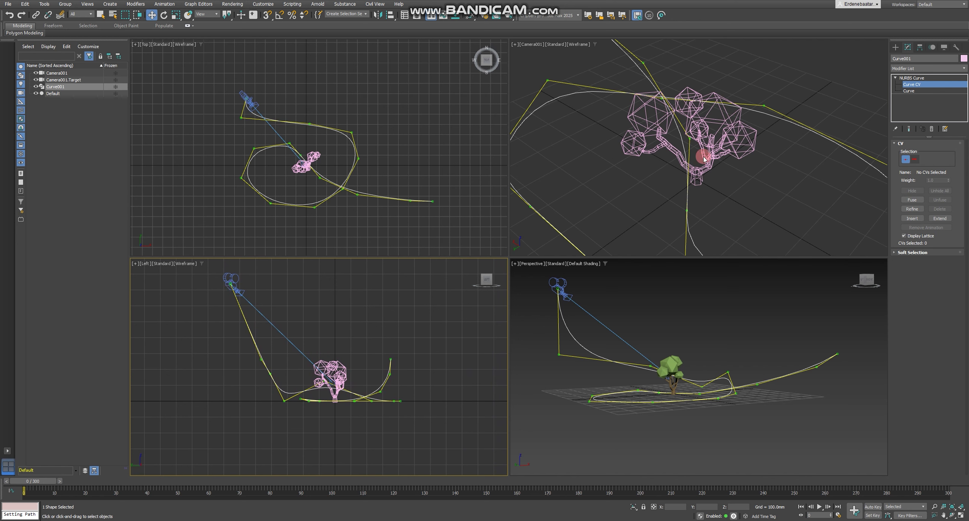
click(719, 254)
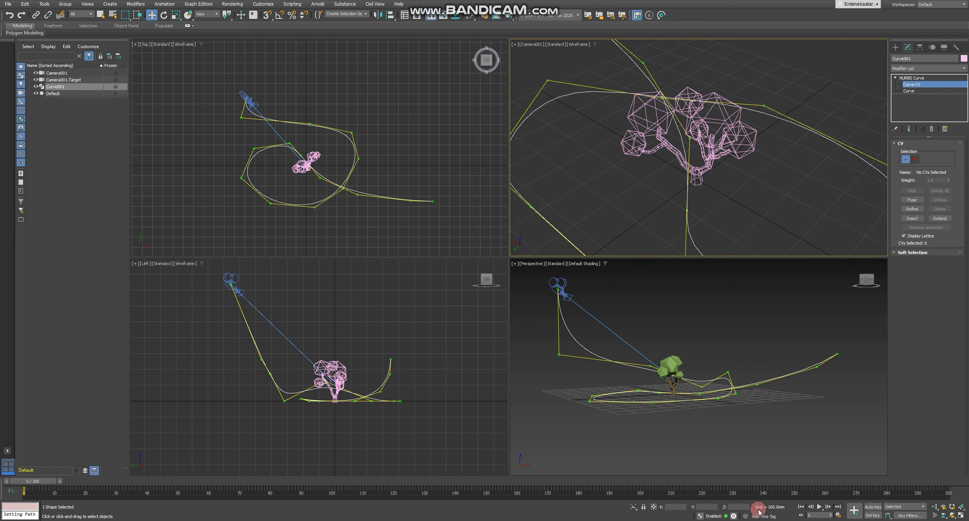
click(819, 508)
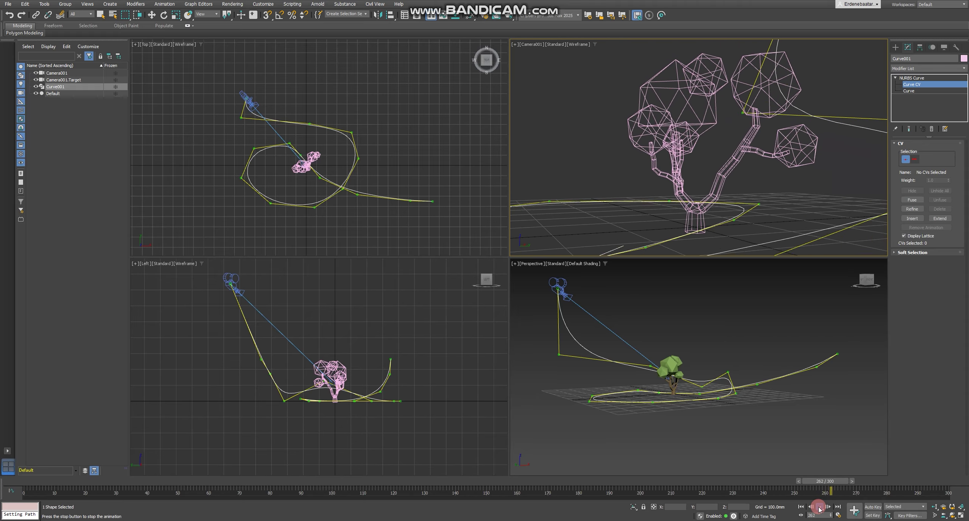
click(817, 507)
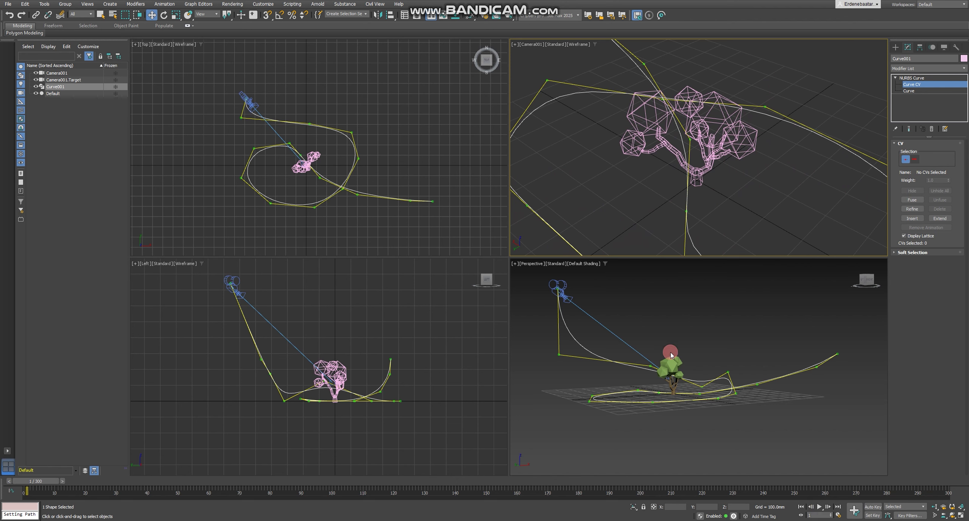
Move the third and fourth control vertices outward in the Top view to widen the path's first stretch.
click(414, 236)
scroll(286, 166, up, 3)
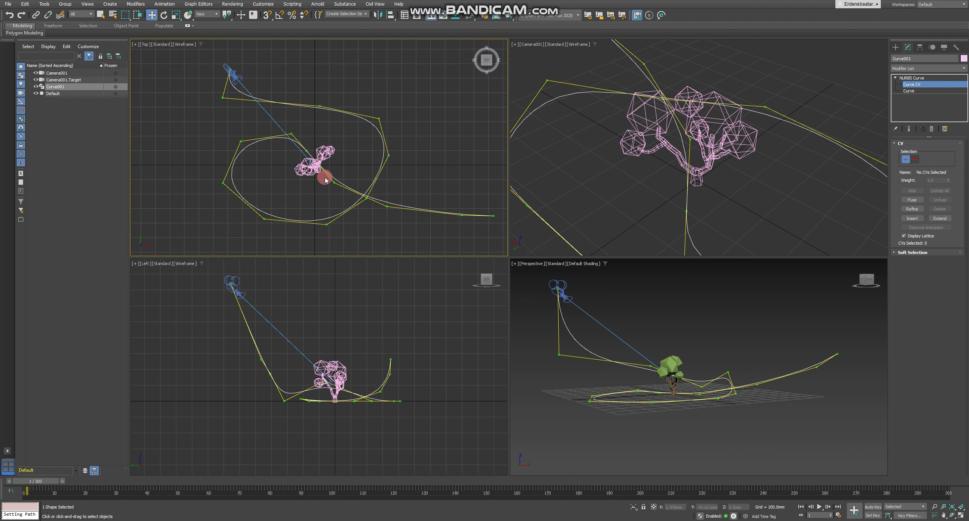
click(319, 105)
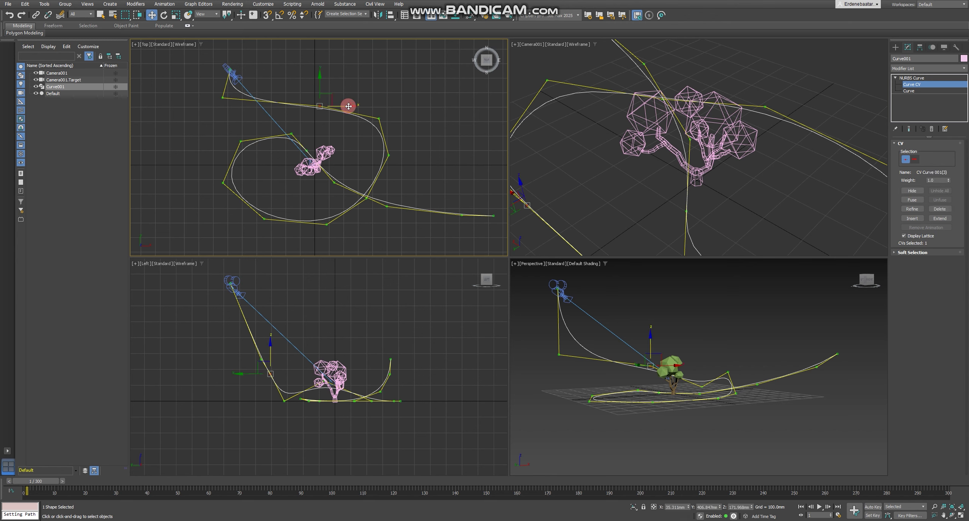
click(342, 89)
mouse_move(376, 72)
mouse_down()
mouse_move(311, 119)
mouse_move(328, 128)
mouse_move(388, 75)
mouse_up()
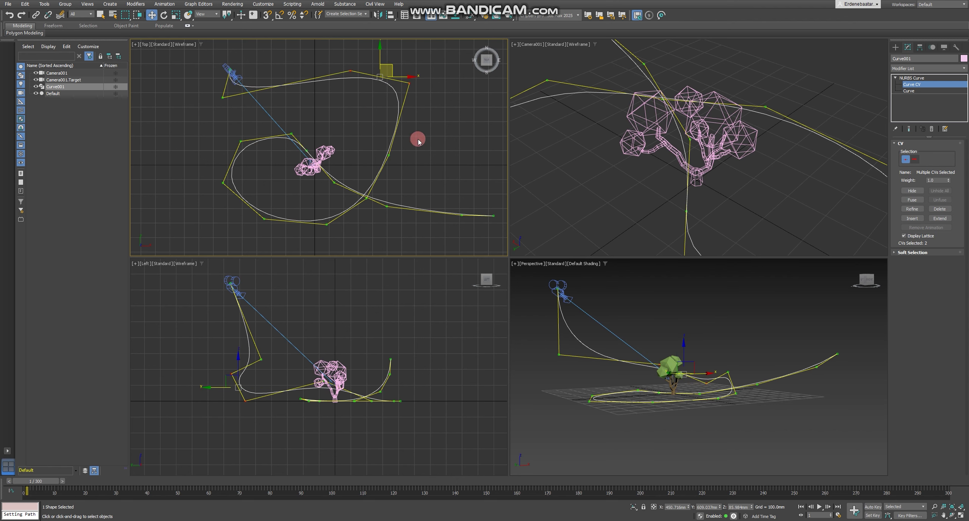
Move the loop's side vertex and the seventh control vertex outward from the tree in the Top view.
drag(402, 146, 444, 153)
click(428, 156)
click(410, 164)
click(334, 229)
drag(326, 210, 338, 241)
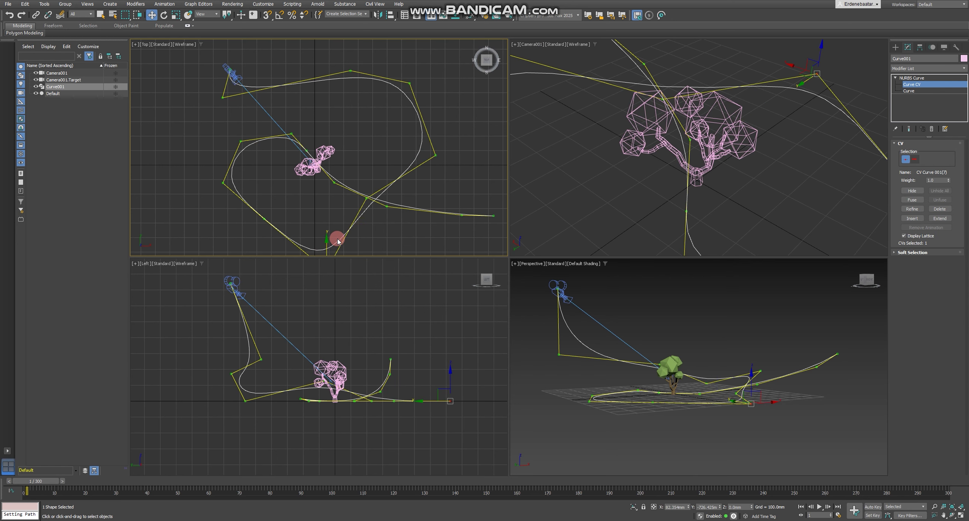
Move the control vertices along the loop's near side and far end outward from the tree in the Top view to widen the path.
click(361, 199)
drag(374, 193, 428, 201)
drag(295, 183, 292, 184)
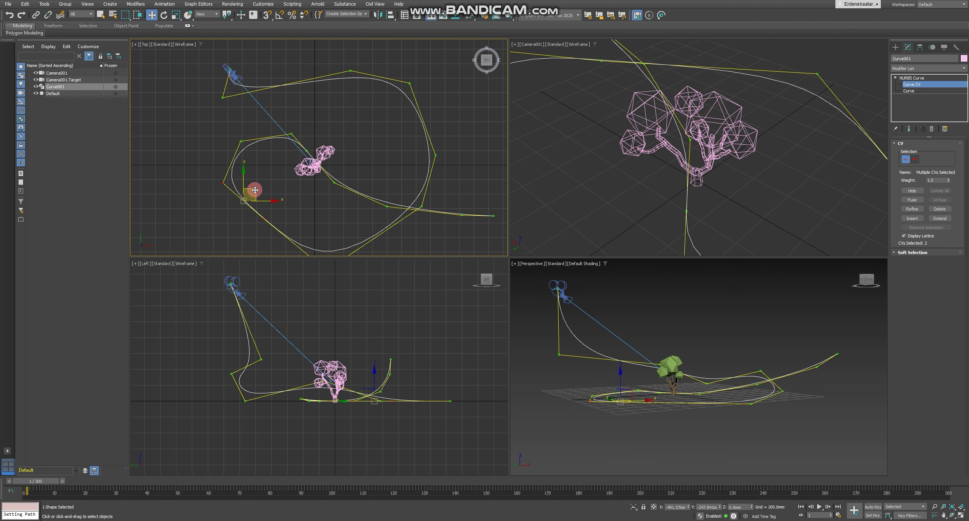
click(242, 186)
drag(277, 223, 277, 223)
drag(256, 189, 182, 189)
drag(214, 149, 198, 109)
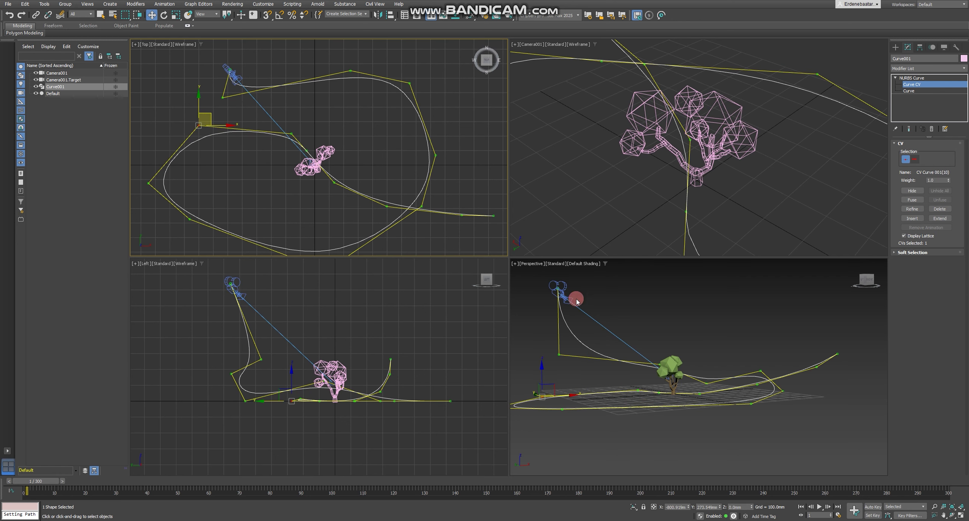
Play the animation from frame 0 through the Camera001 view to check the widened camera path.
click(818, 507)
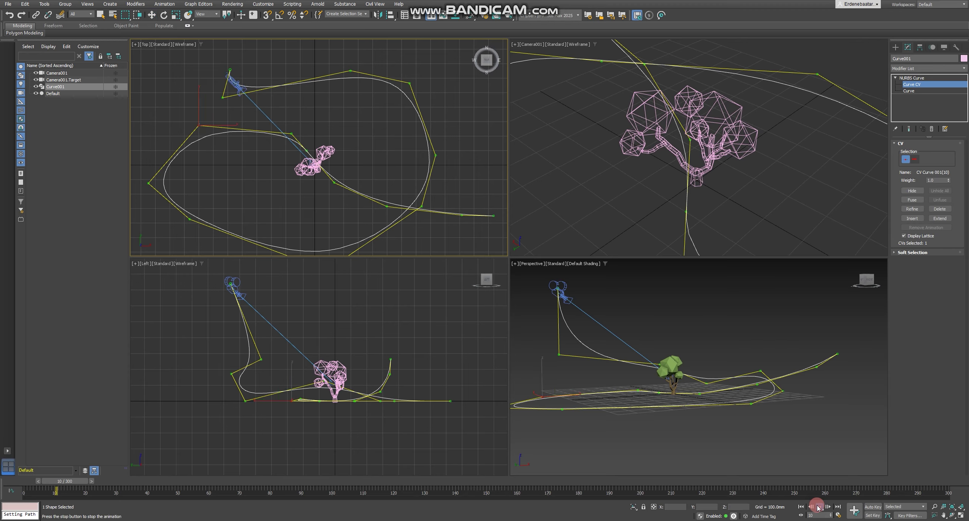
click(588, 194)
drag(98, 486, 32, 470)
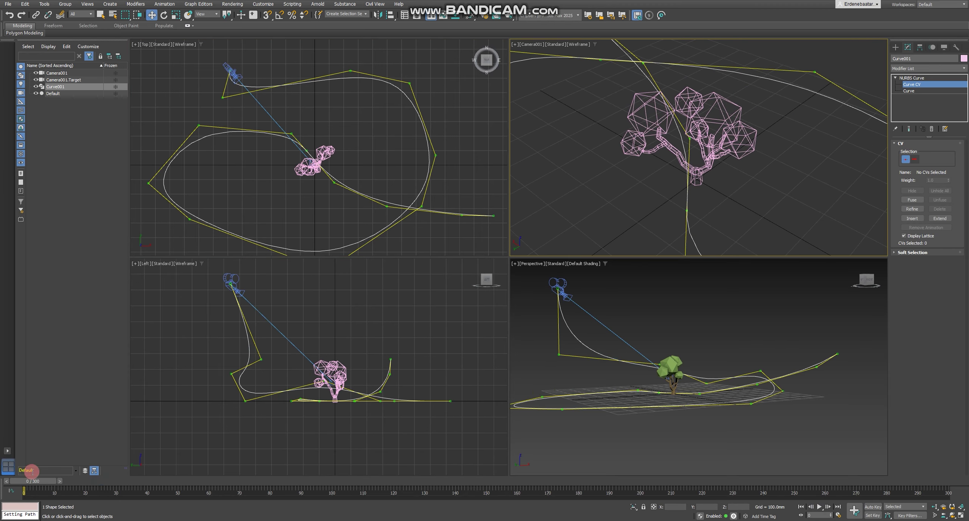
click(818, 506)
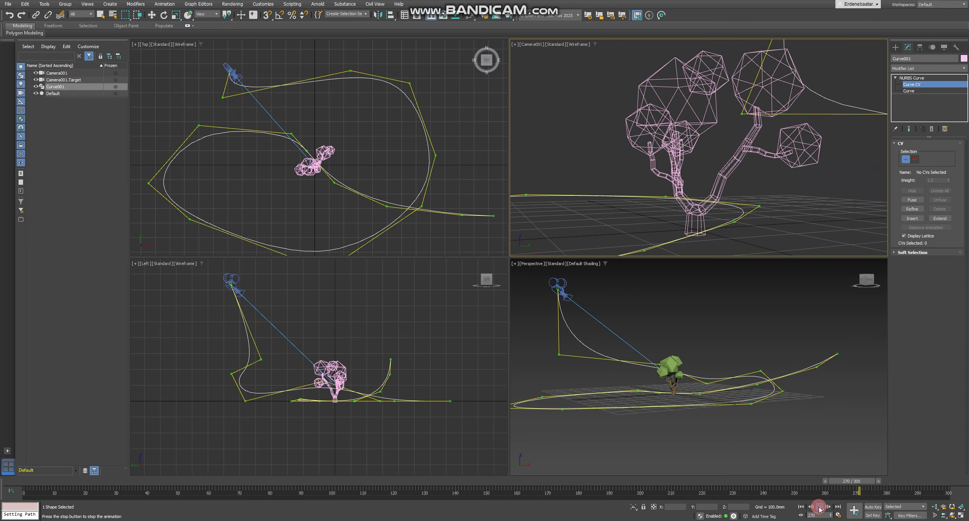
click(820, 507)
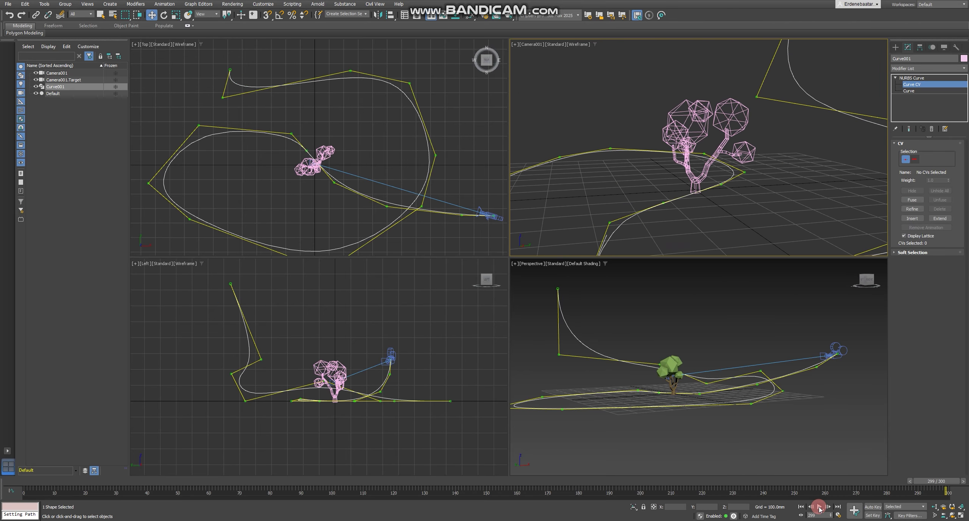
Display the Camera001 view with default shading and edged faces instead of wireframe.
click(577, 44)
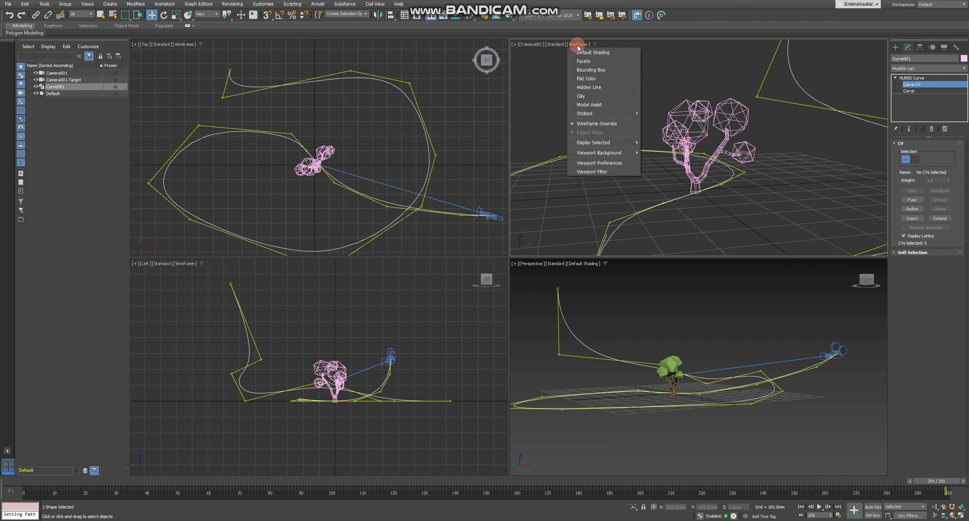
click(610, 50)
click(577, 45)
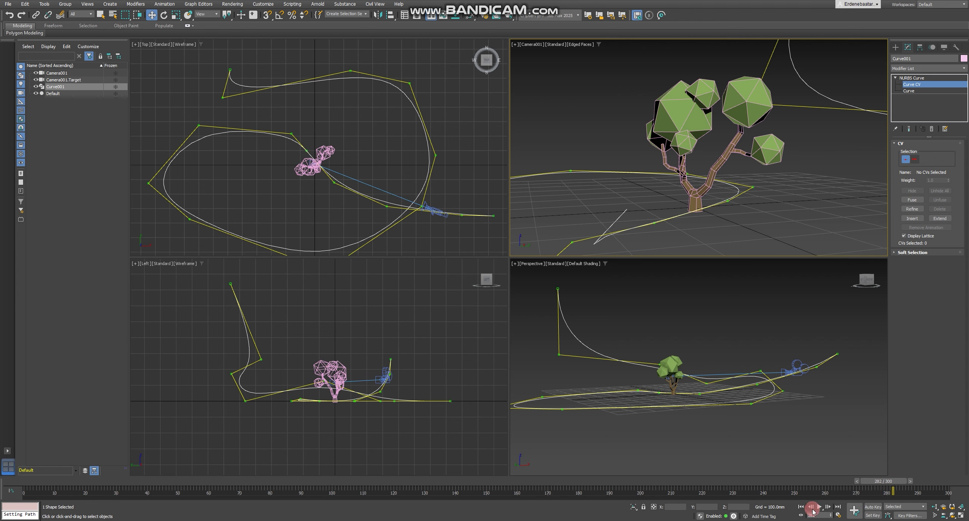
Set the animation's end time to frame 500 in the Time Configuration settings.
click(867, 481)
click(867, 509)
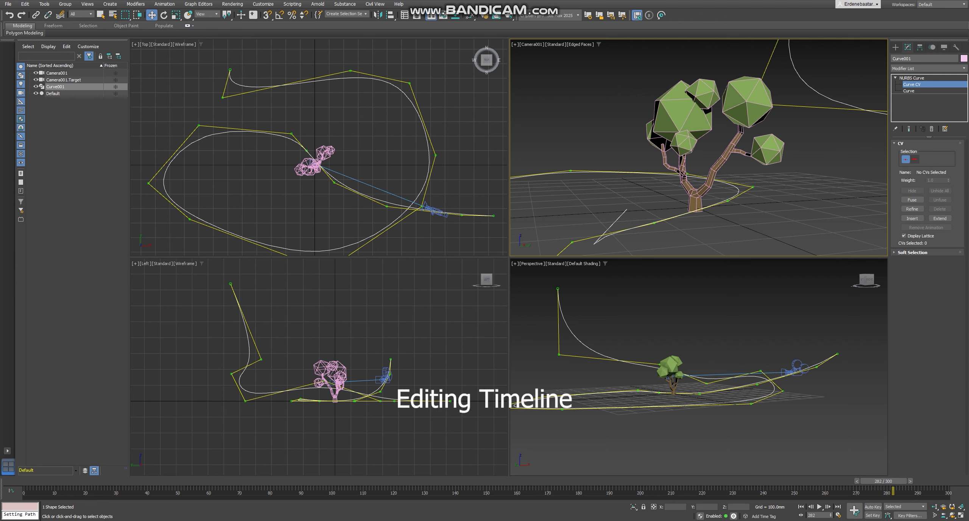
click(838, 514)
double_click(462, 282)
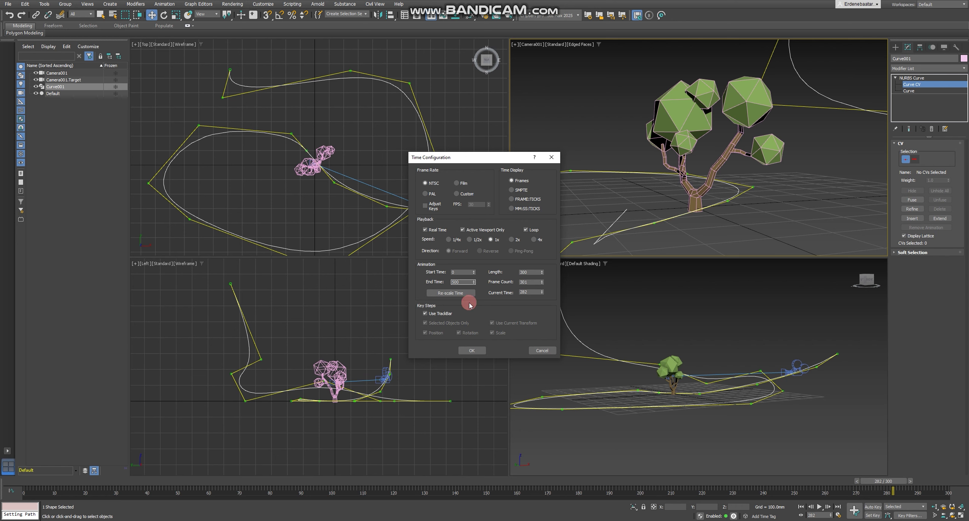
click(472, 350)
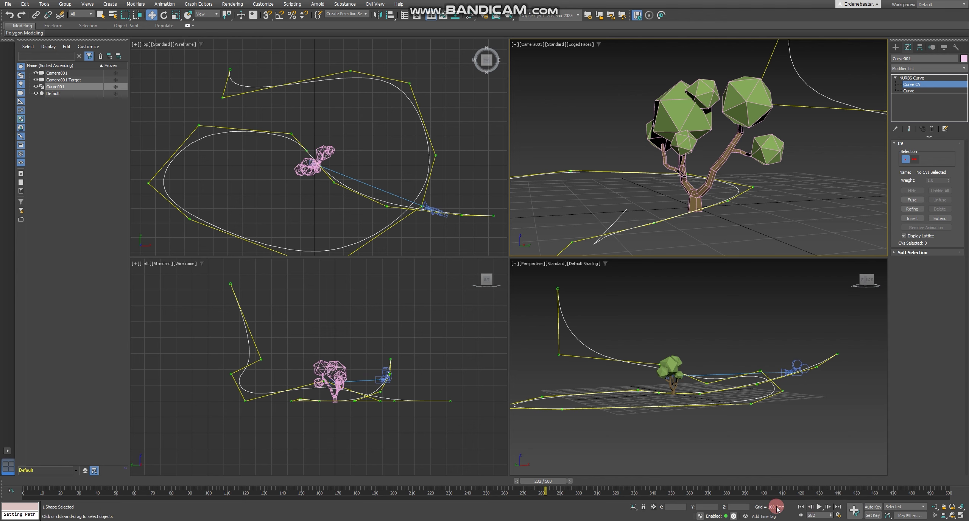
Play the animation from frame 0 across the extended timeline to check the camera's timing.
click(819, 507)
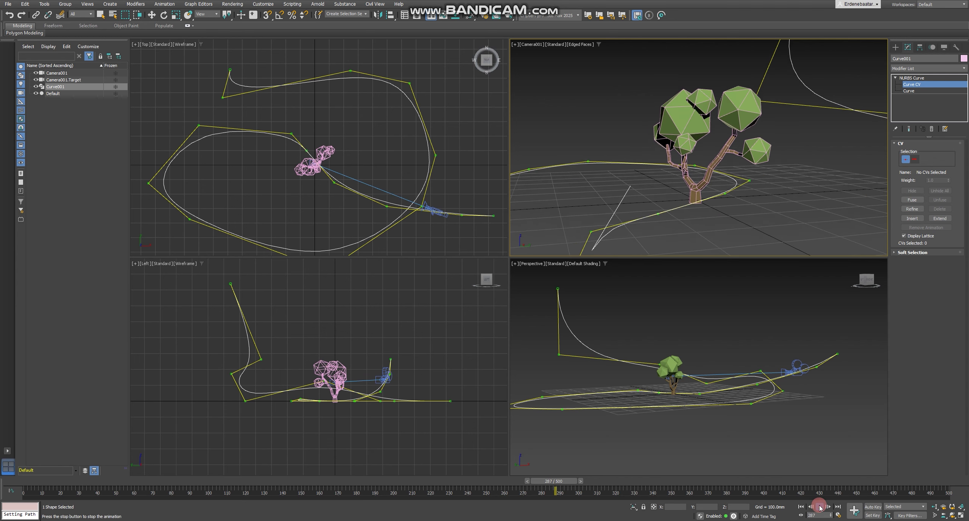
drag(606, 482, 157, 483)
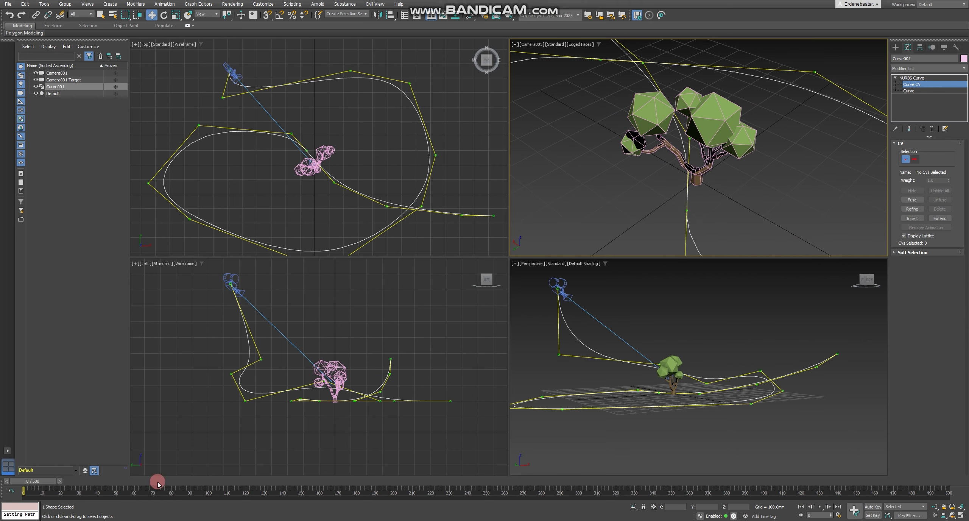
click(820, 507)
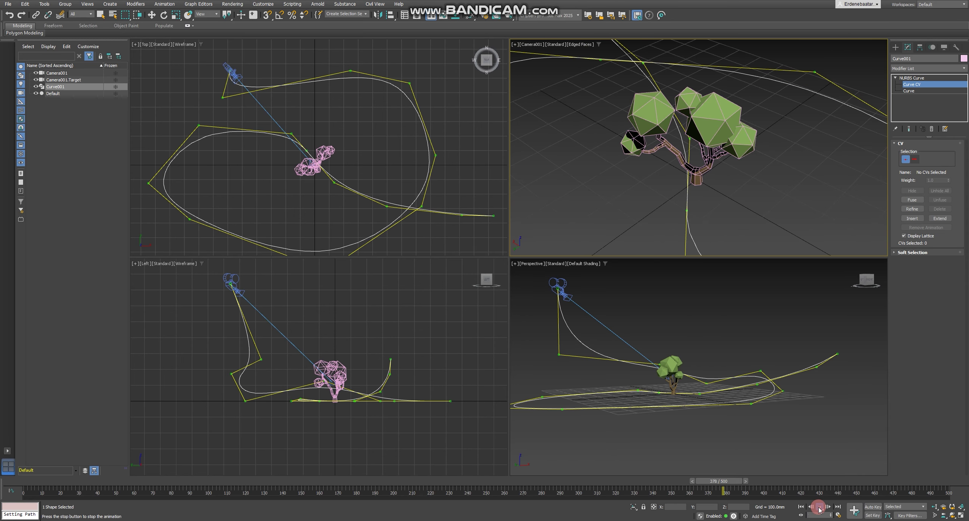
click(818, 507)
click(412, 297)
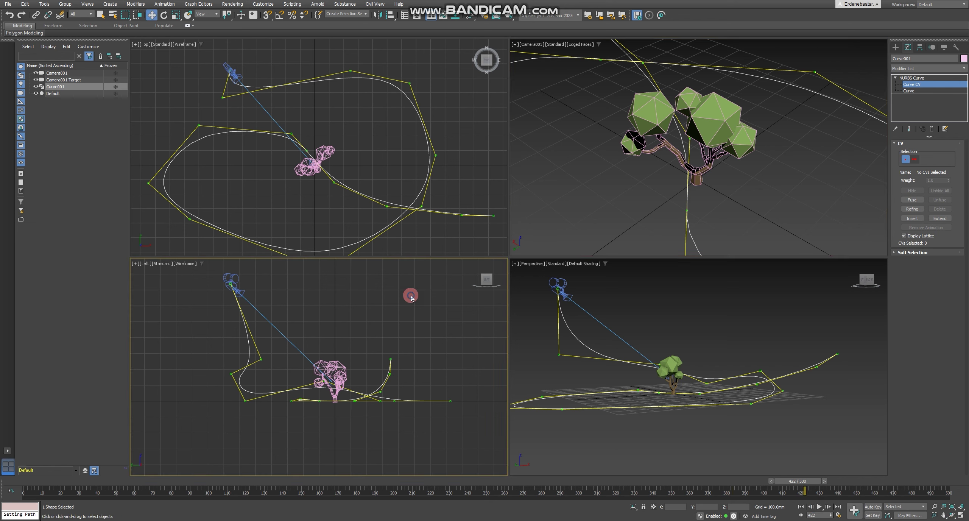
click(232, 283)
click(321, 301)
click(563, 289)
click(240, 76)
click(207, 86)
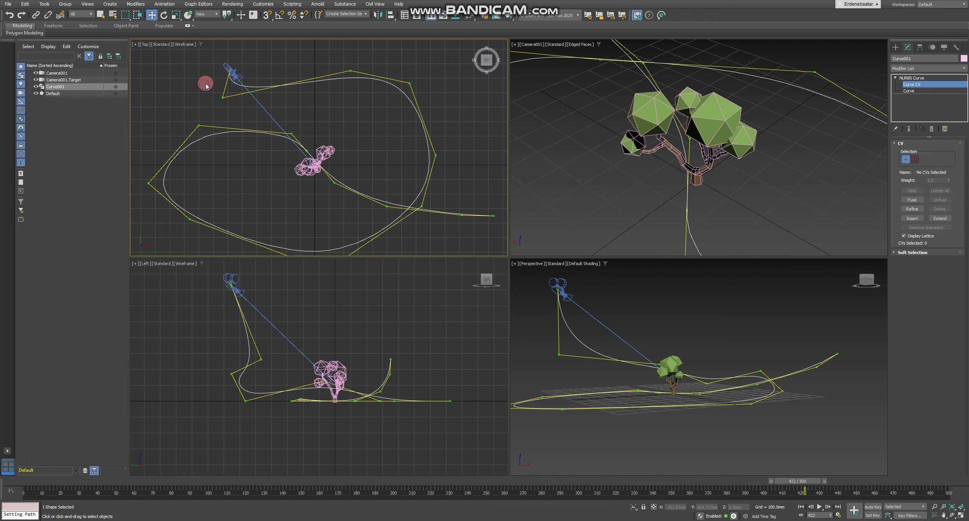
click(915, 80)
click(896, 78)
click(313, 99)
click(330, 99)
click(246, 68)
click(270, 78)
Leave the curve's CV editing, select Camera001 and move its last path key to frame 500.
click(901, 57)
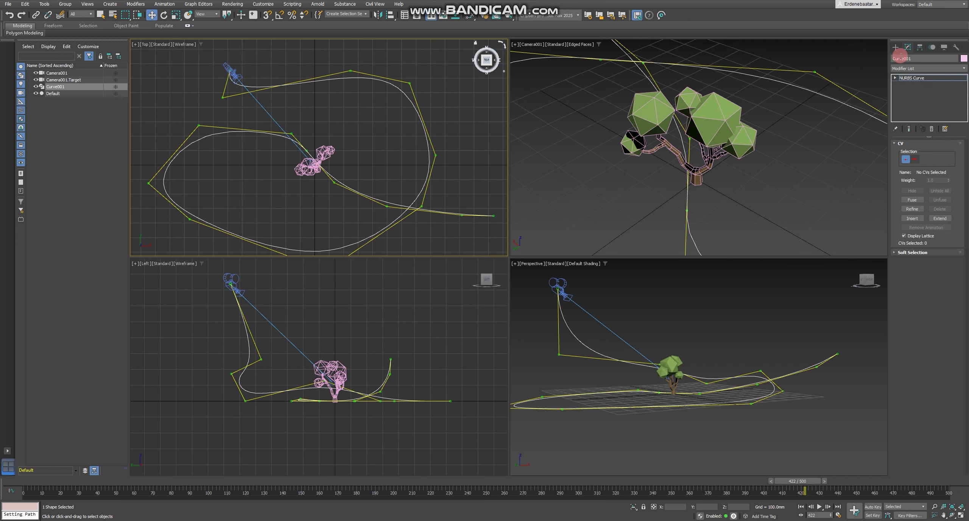
click(895, 47)
click(255, 62)
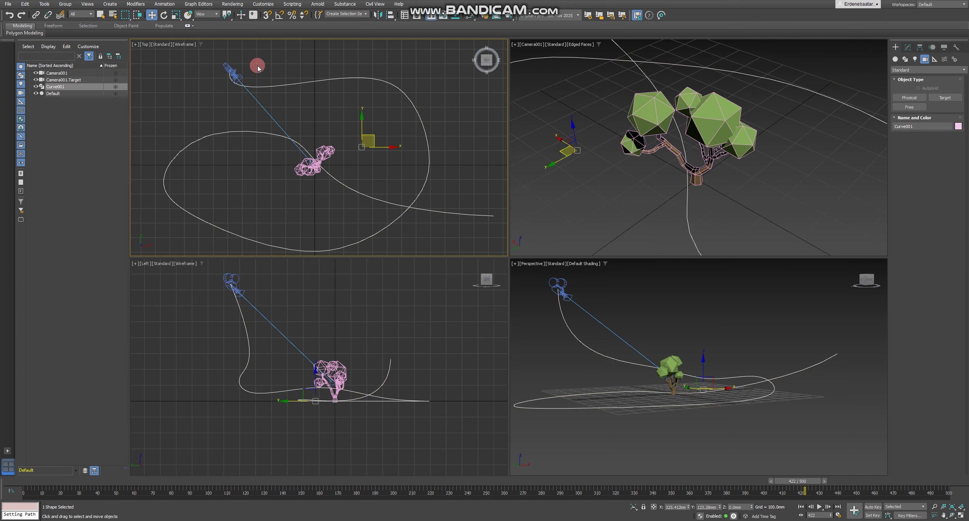
click(235, 74)
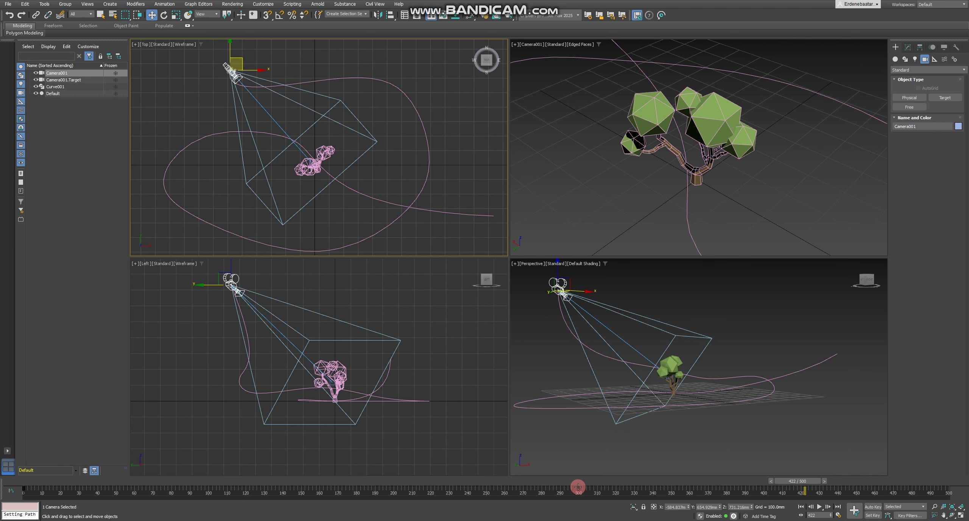
drag(578, 489, 619, 488)
drag(744, 488, 943, 488)
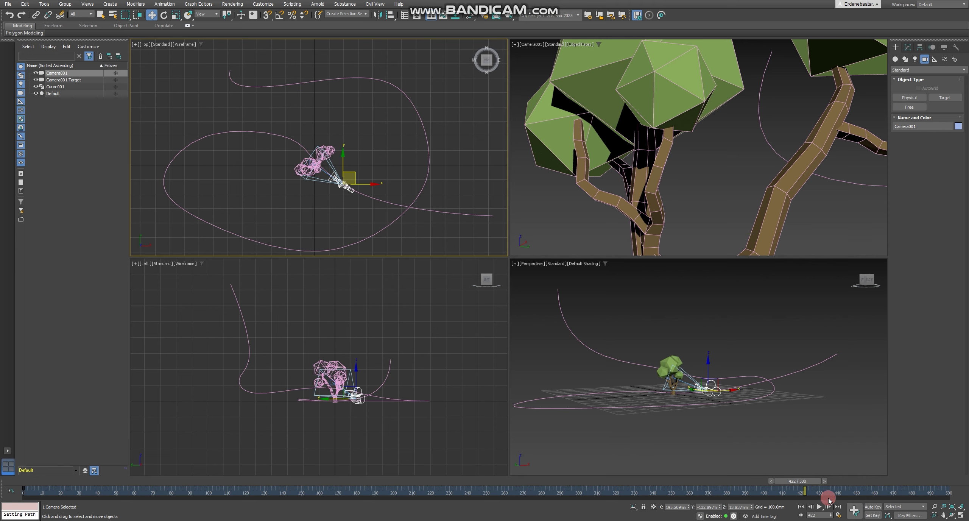
Play the retimed animation from frame 0 through the Camera001 view to check the slower camera move.
drag(803, 481, 17, 487)
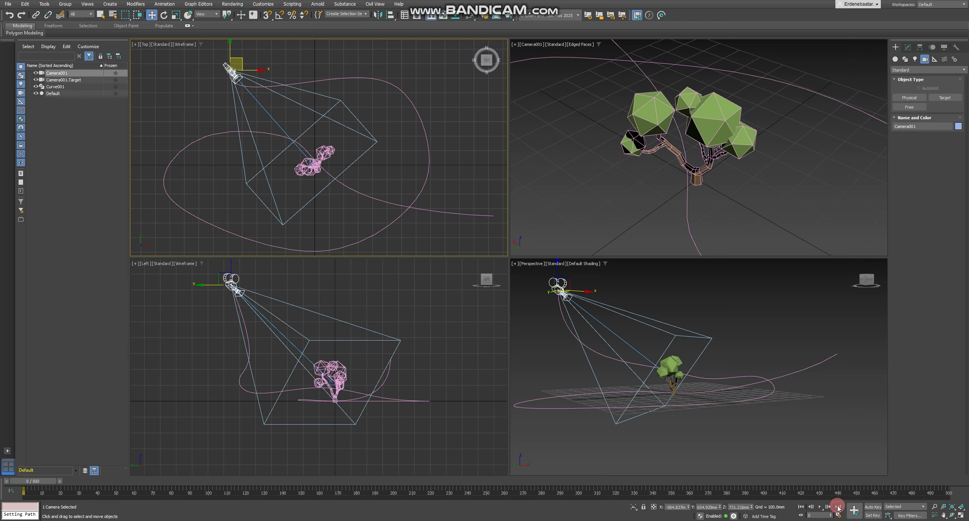
click(819, 507)
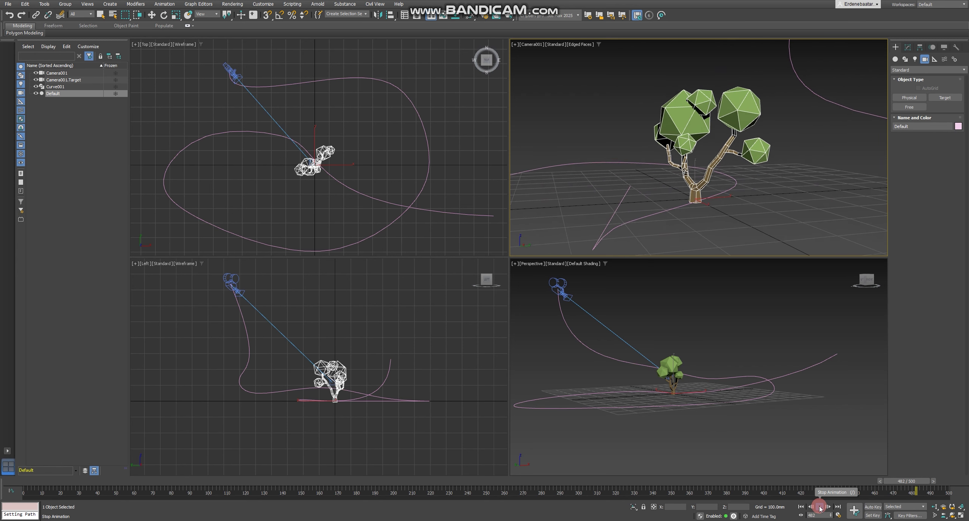
click(820, 508)
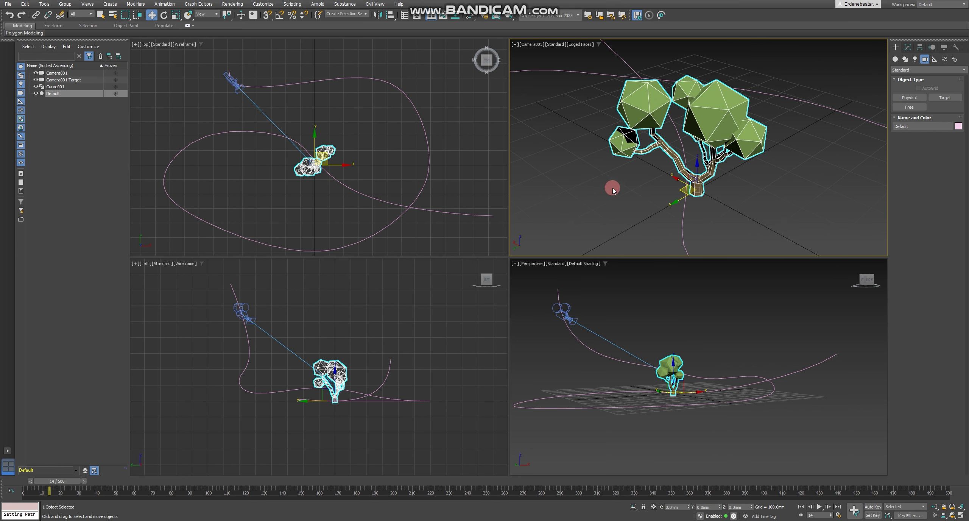